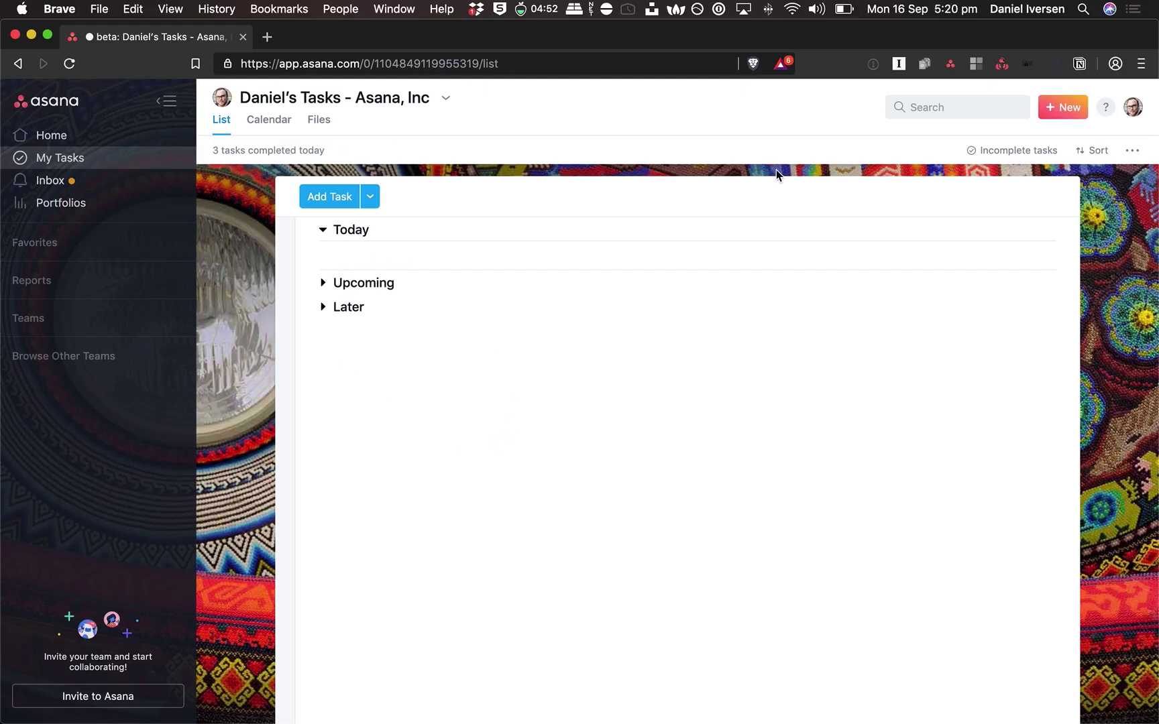
Step: Open My Profile Settings at the Email Forwarding tab
{"action": "left_click", "coordinate": [1134, 109]}
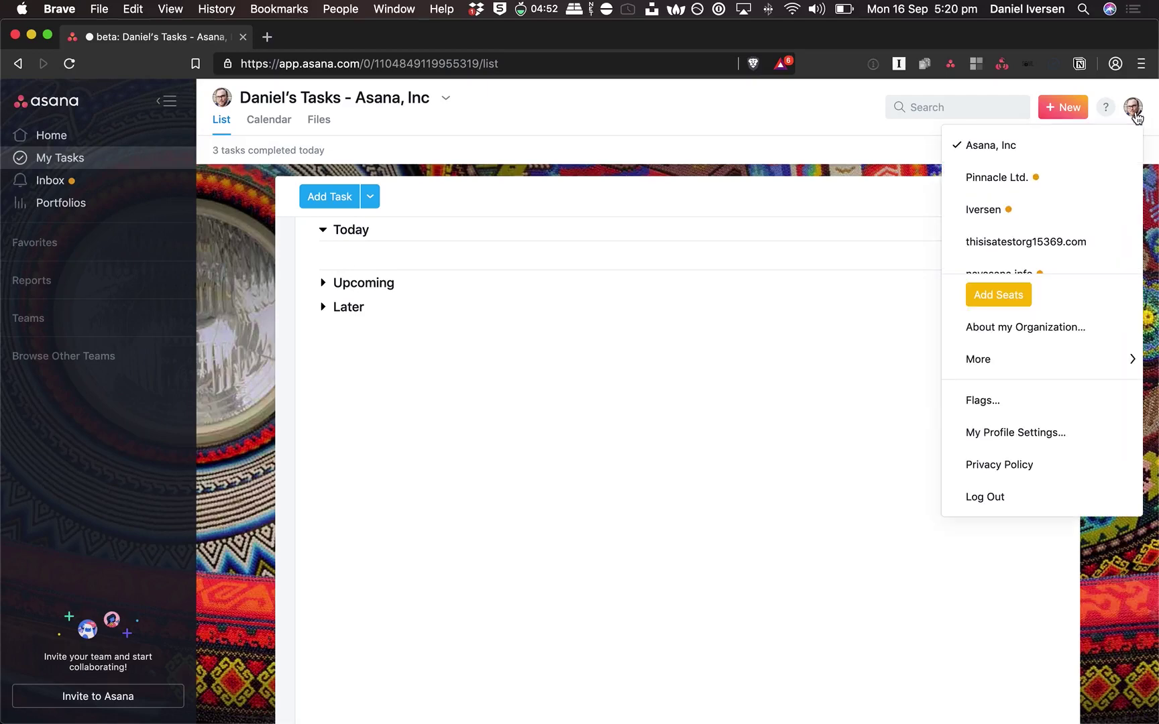
{"action": "left_click", "coordinate": [1050, 433]}
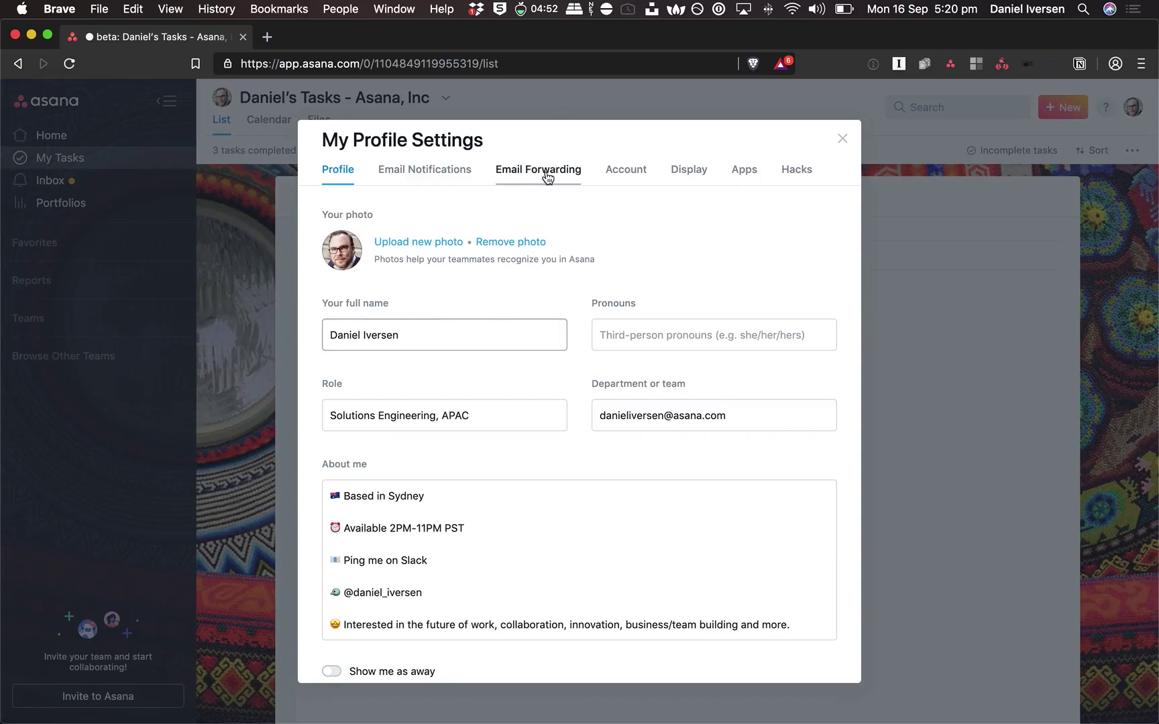
{"action": "left_click", "coordinate": [547, 173]}
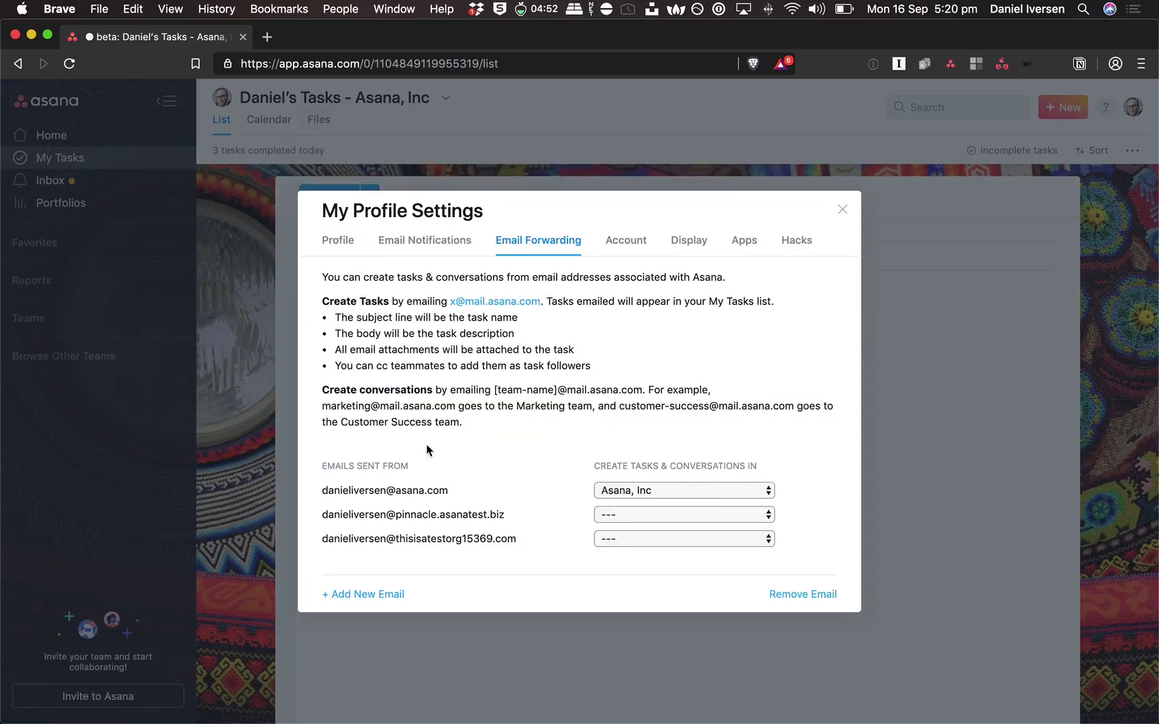
{"action": "double_click", "coordinate": [332, 494]}
{"action": "left_click_drag", "start_coordinate": [332, 494], "coordinate": [442, 499]}
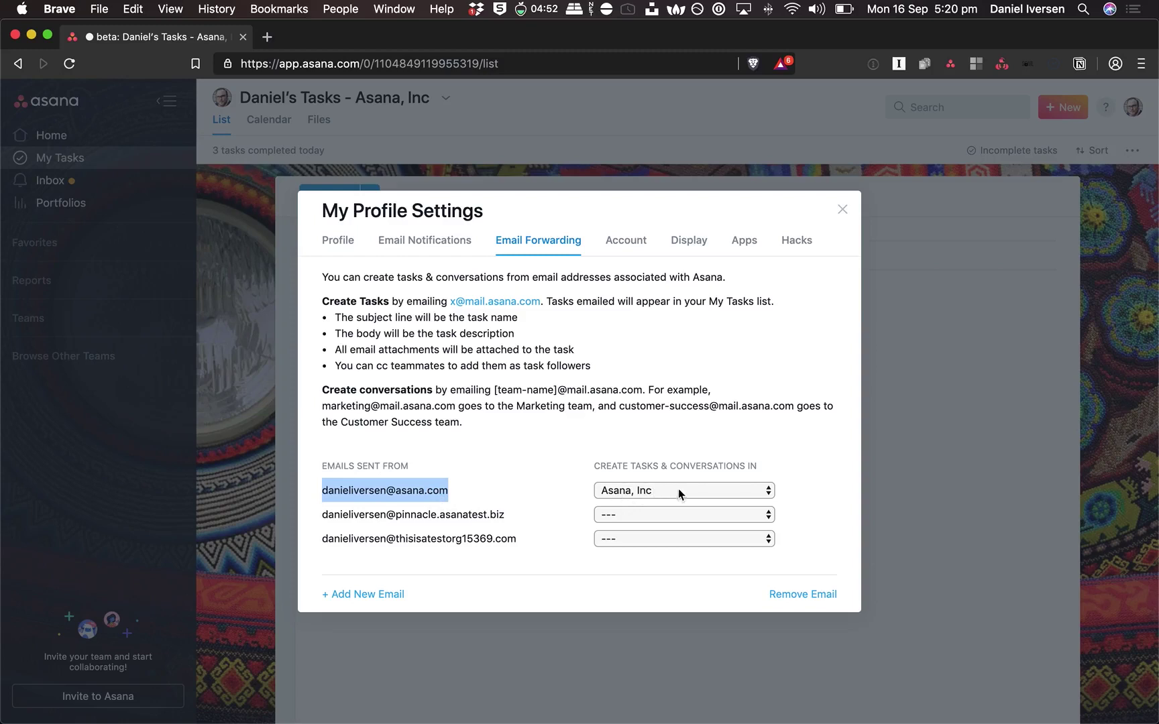
{"action": "left_click", "coordinate": [557, 491]}
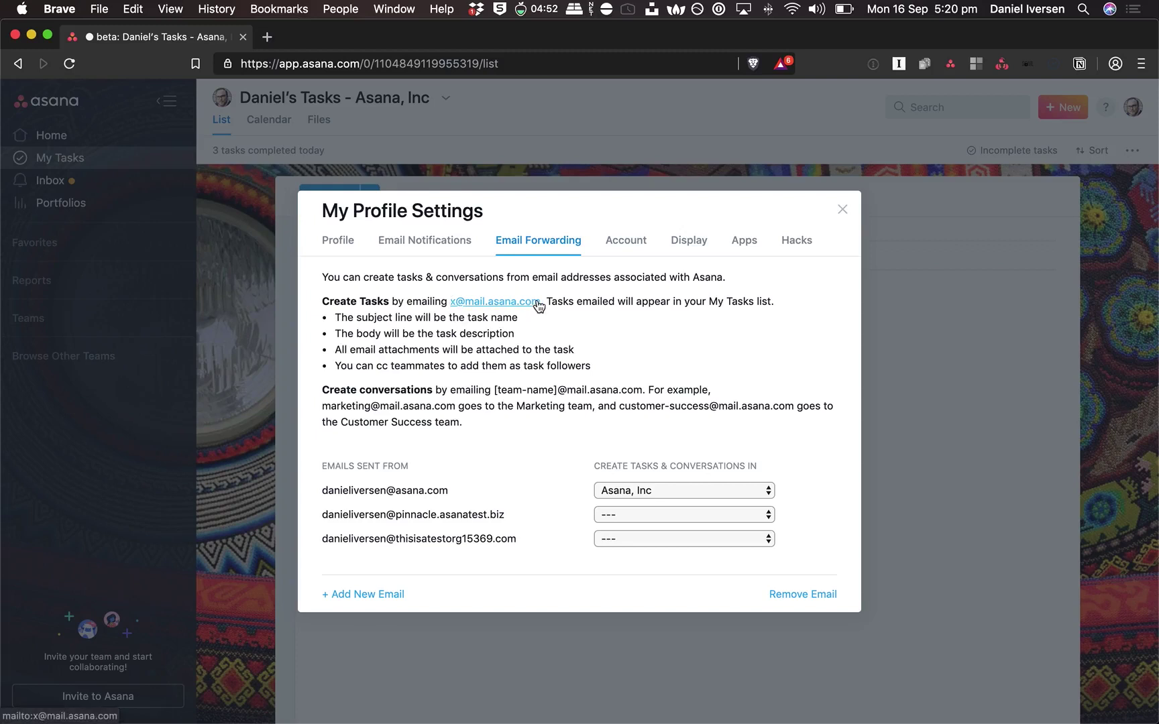
{"action": "left_click_drag", "start_coordinate": [539, 302], "coordinate": [452, 301]}
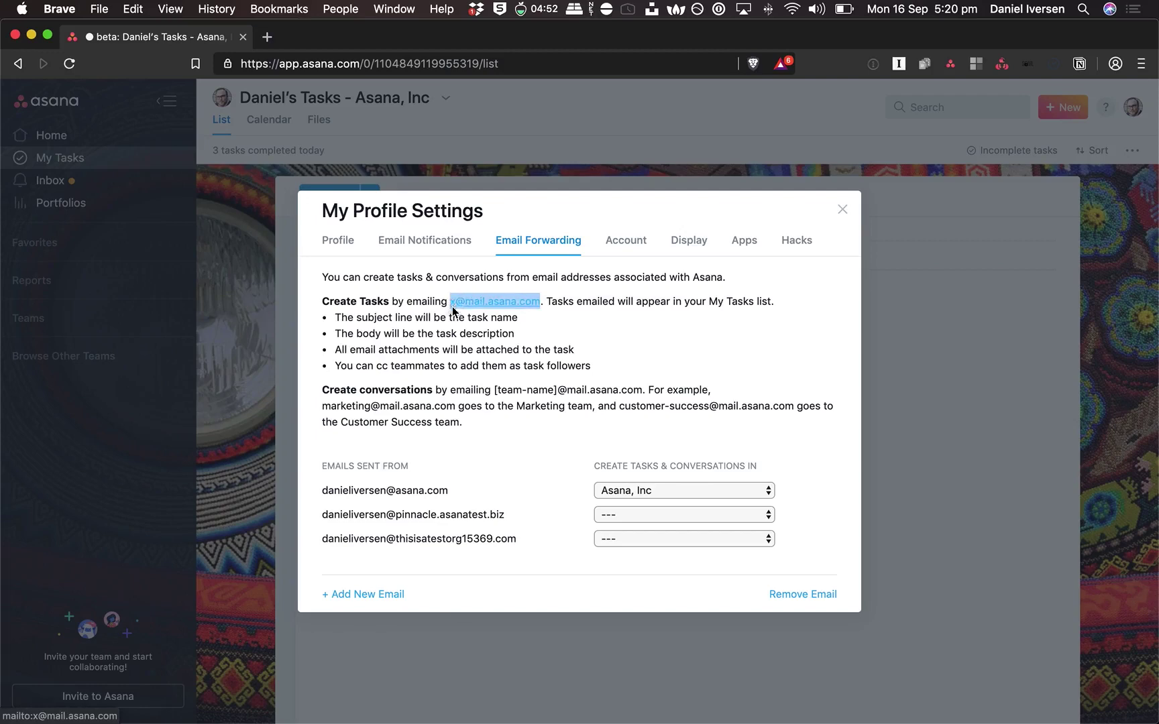
{"action": "right_click", "coordinate": [453, 308]}
{"action": "left_click", "coordinate": [500, 427]}
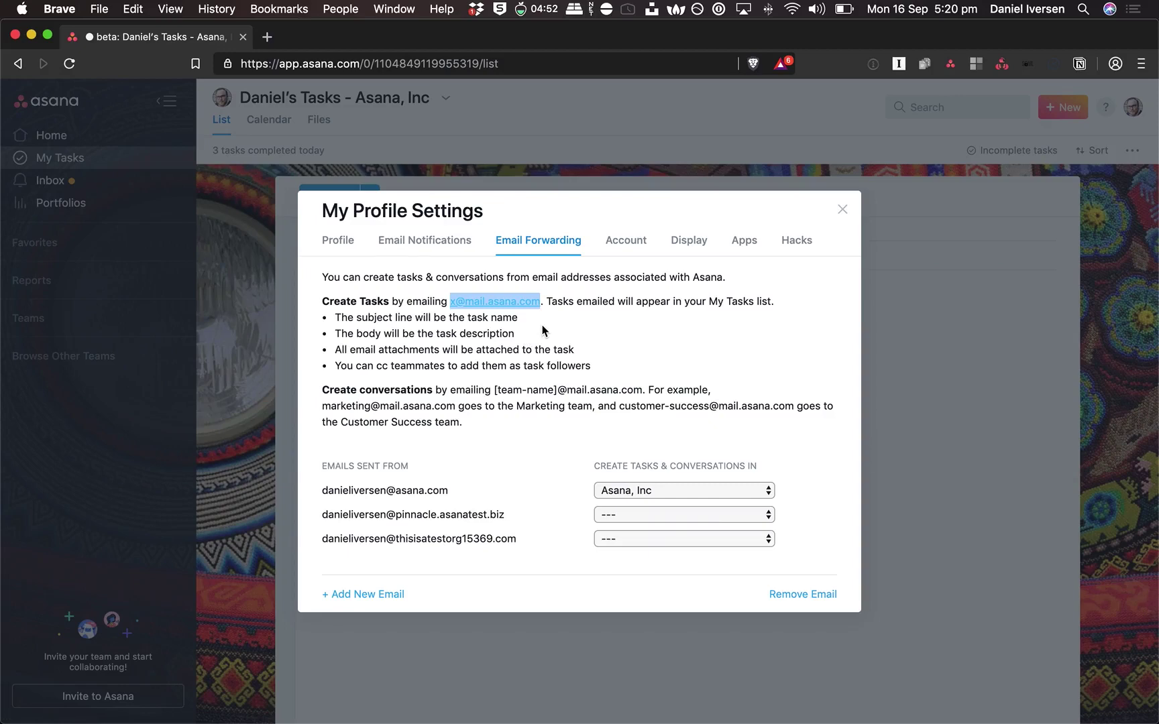
{"action": "left_click", "coordinate": [843, 211]}
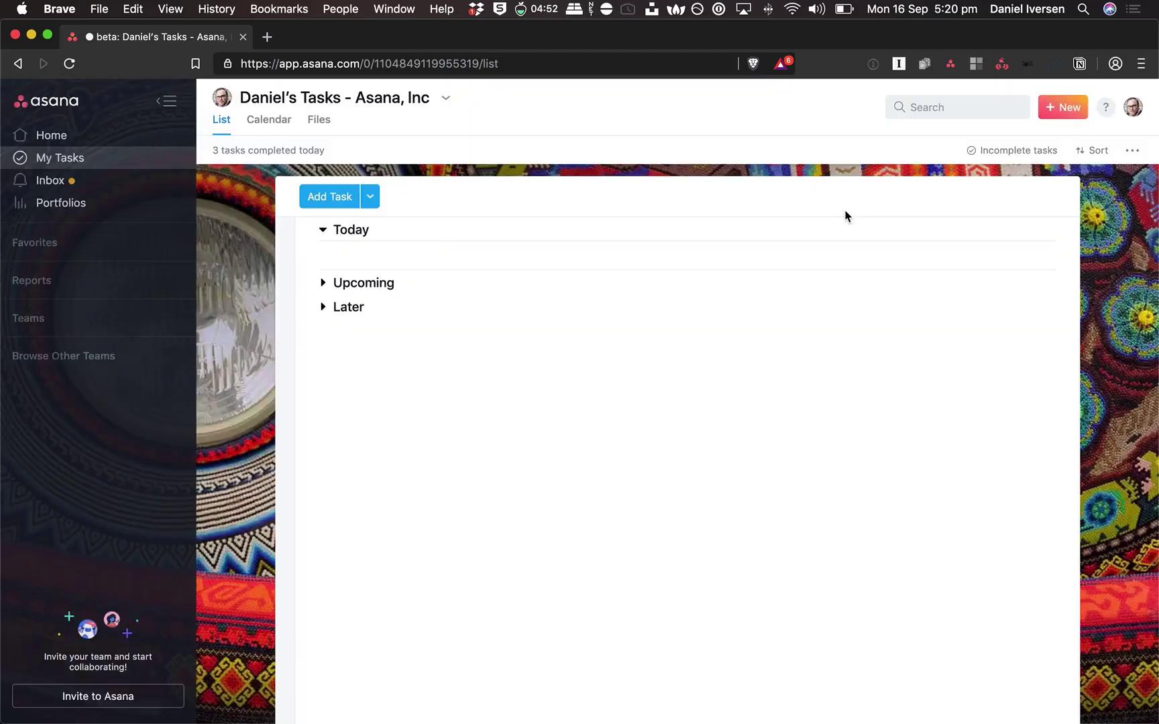
{"action": "mouse_move", "coordinate": [654, 714]}
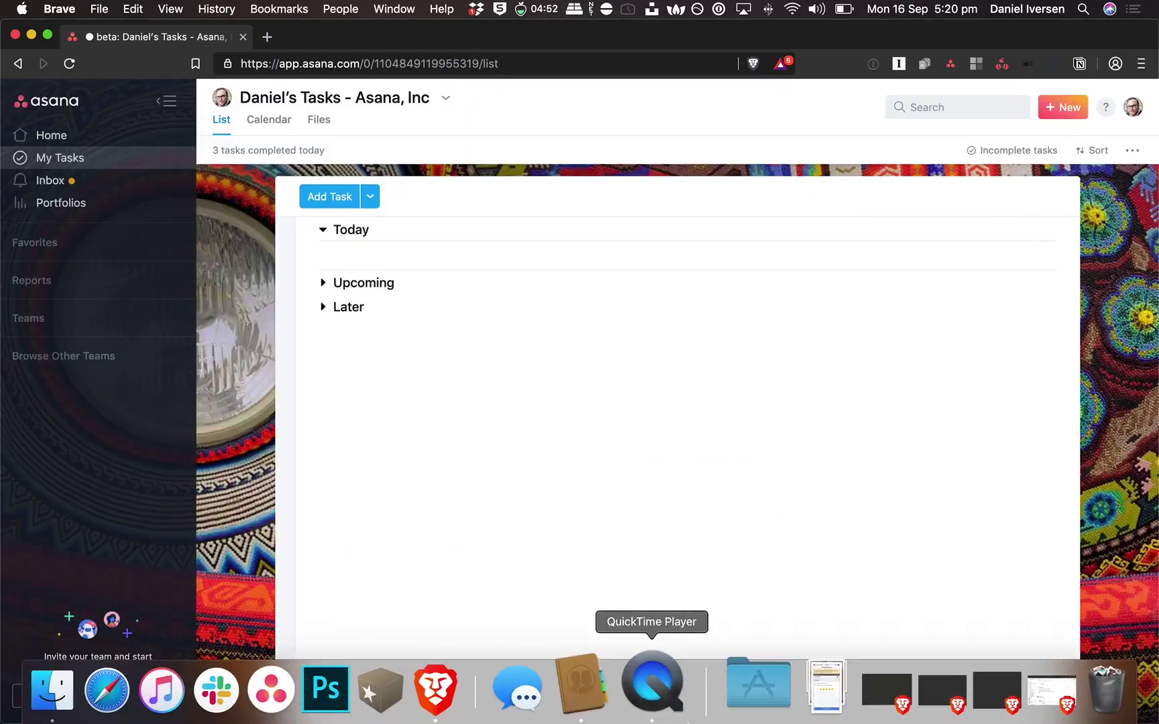
{"action": "left_click", "coordinate": [618, 693]}
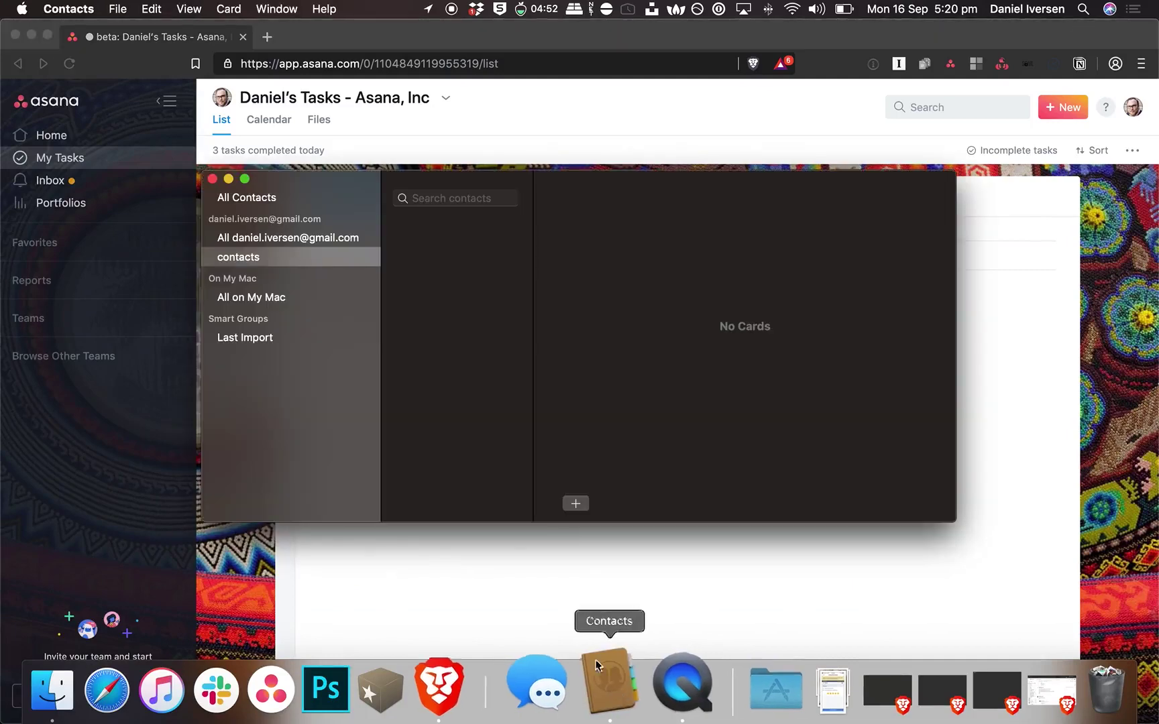
{"action": "left_click", "coordinate": [576, 504]}
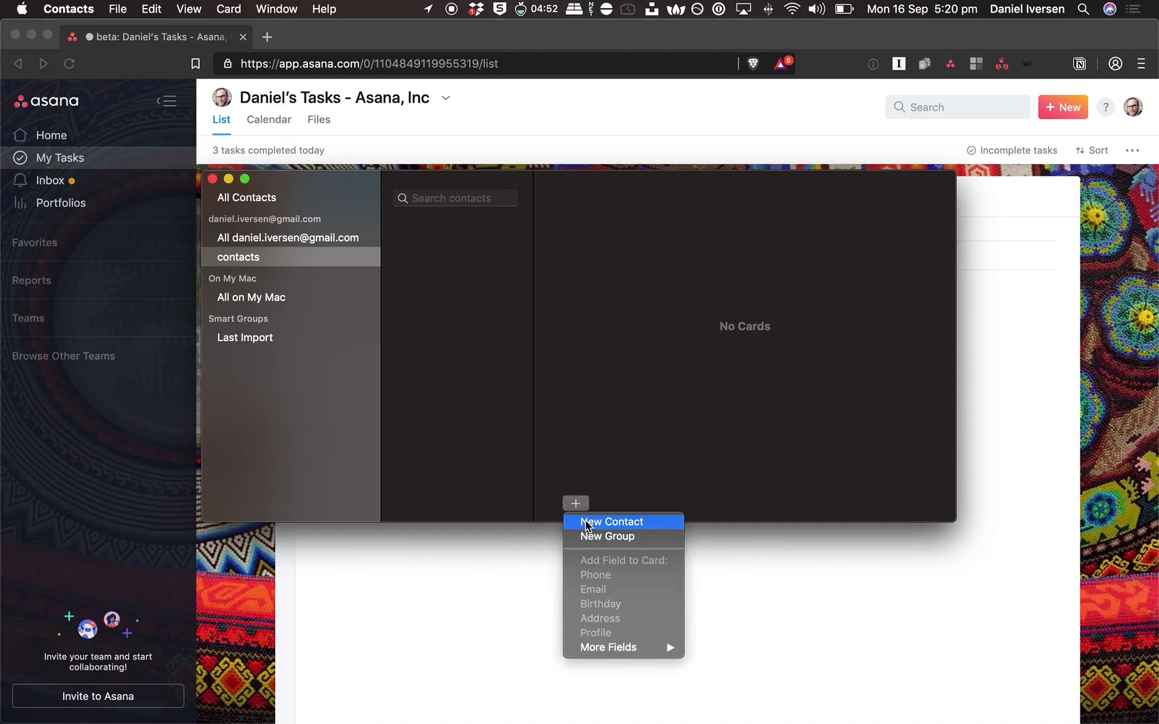
{"action": "left_click", "coordinate": [586, 524]}
{"action": "type", "text": "to do"}
{"action": "left_click", "coordinate": [659, 318]}
{"action": "key", "text": "super+v"}
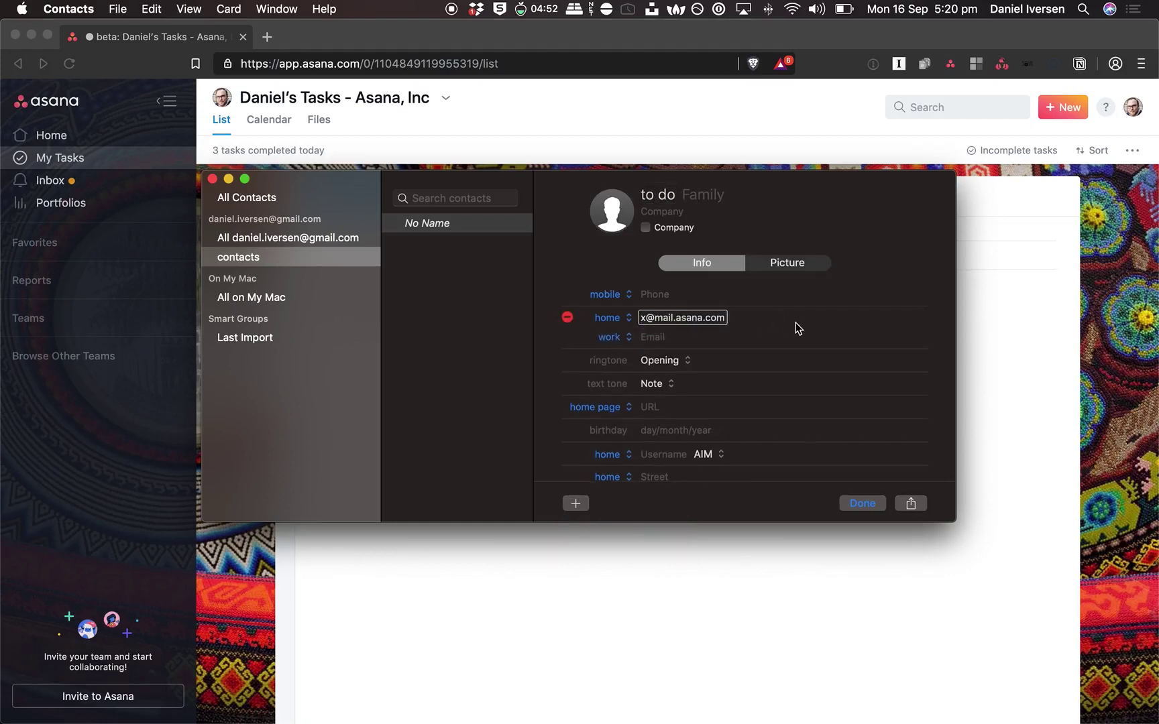
{"action": "left_click", "coordinate": [853, 503]}
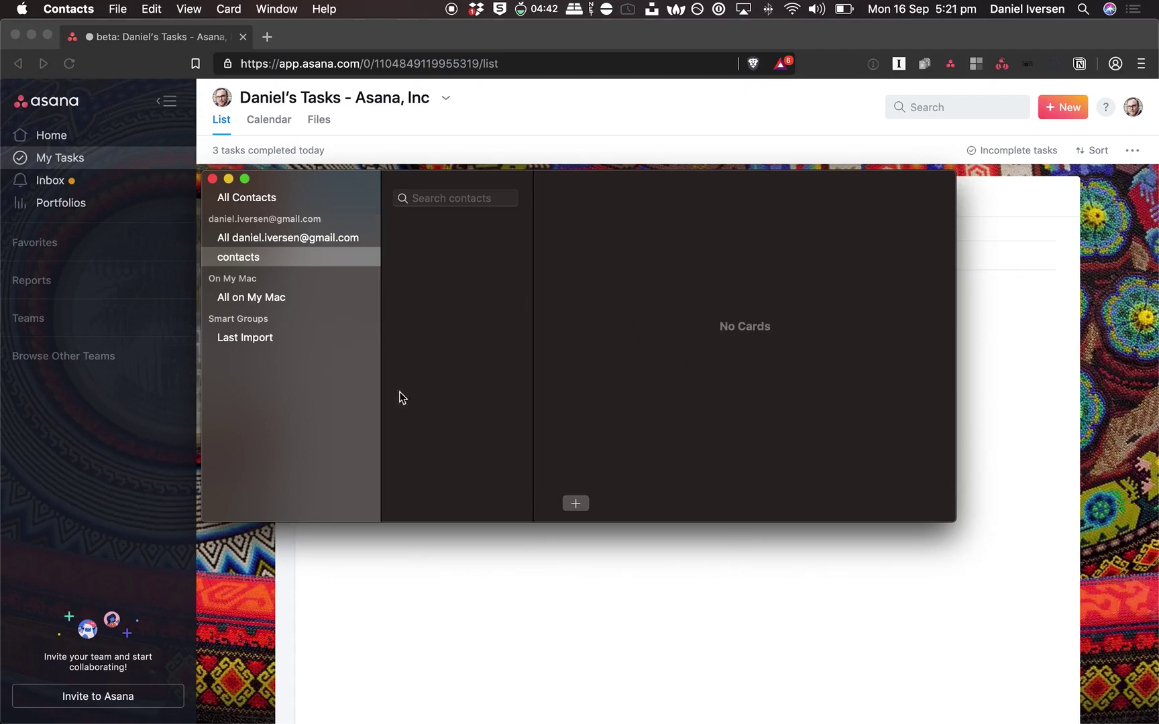
{"action": "left_click", "coordinate": [246, 558]}
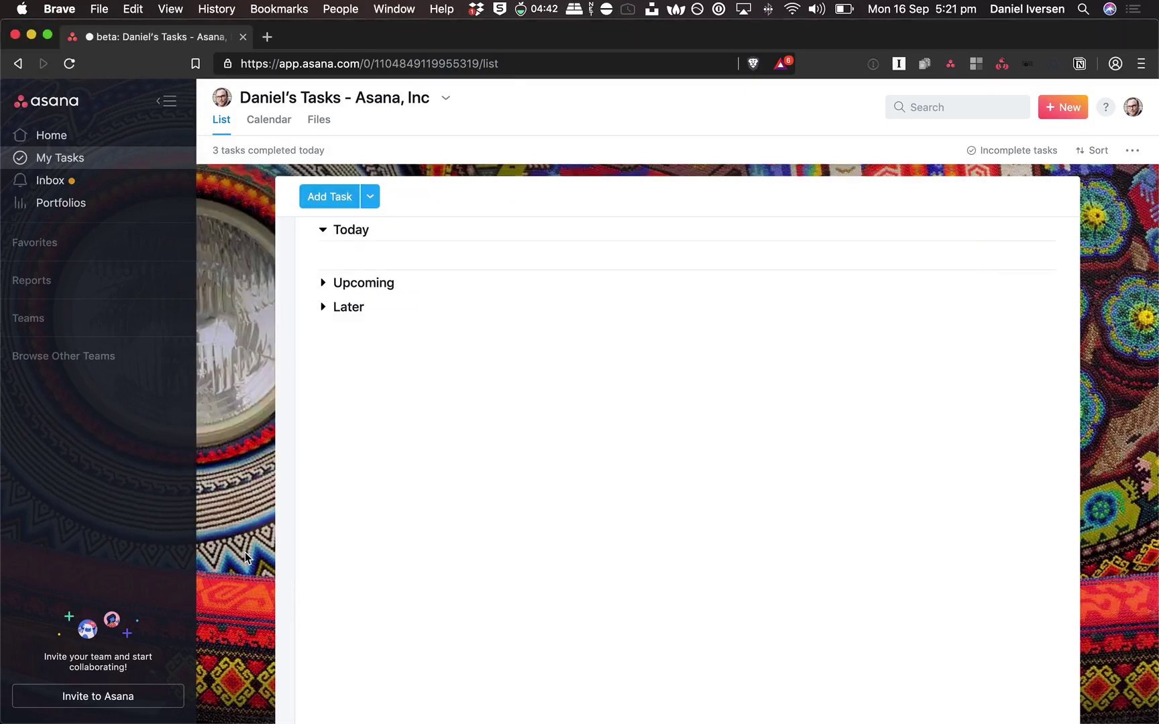
{"action": "key", "text": "super+grave"}
{"action": "left_click", "coordinate": [117, 177]}
{"action": "type", "text": "to do"}
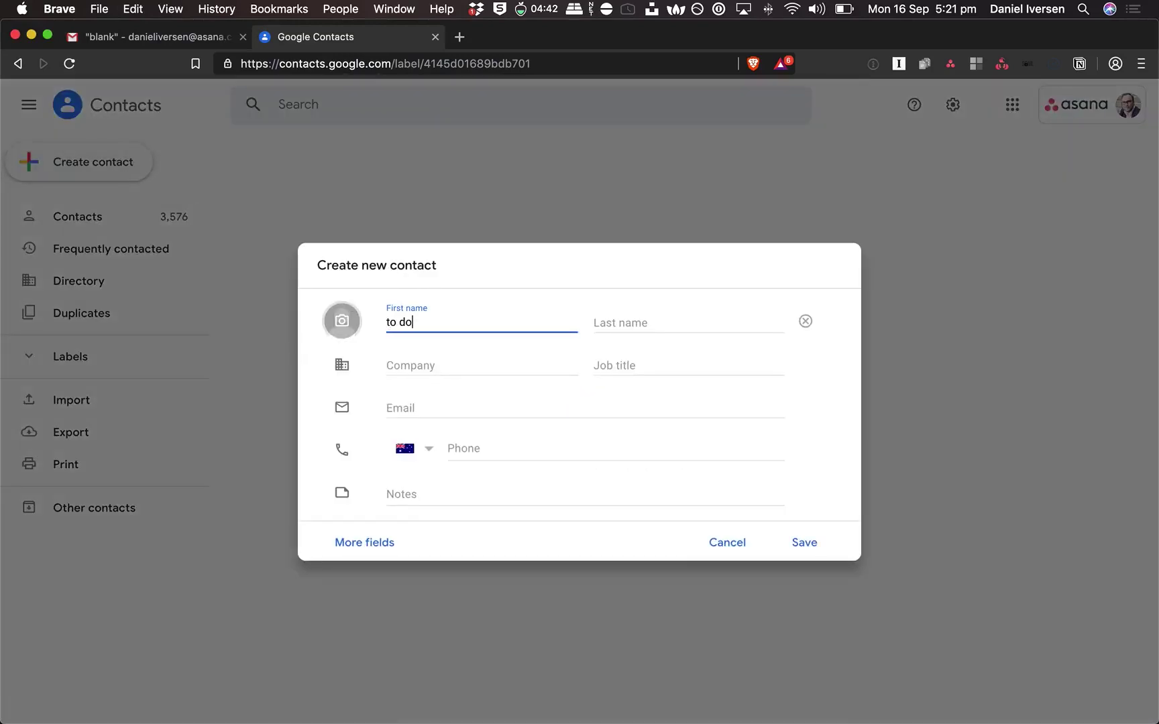
{"action": "left_click", "coordinate": [465, 409]}
{"action": "key", "text": "super+v"}
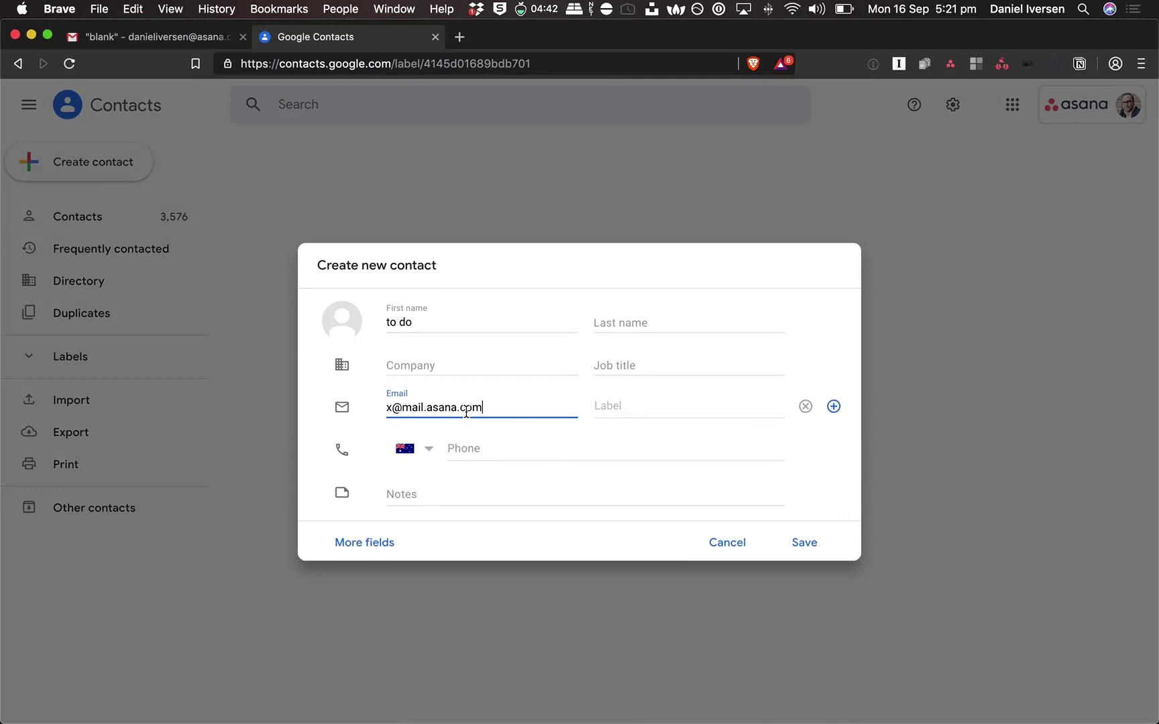
{"action": "left_click", "coordinate": [814, 545]}
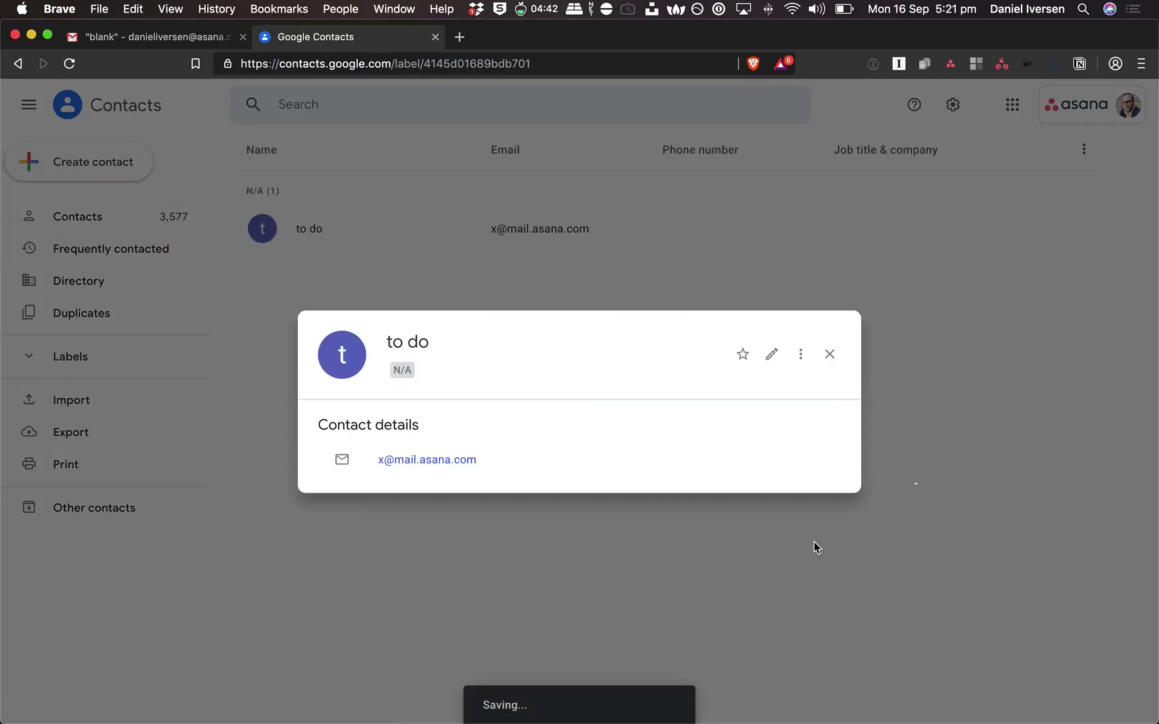
{"action": "left_click", "coordinate": [830, 187]}
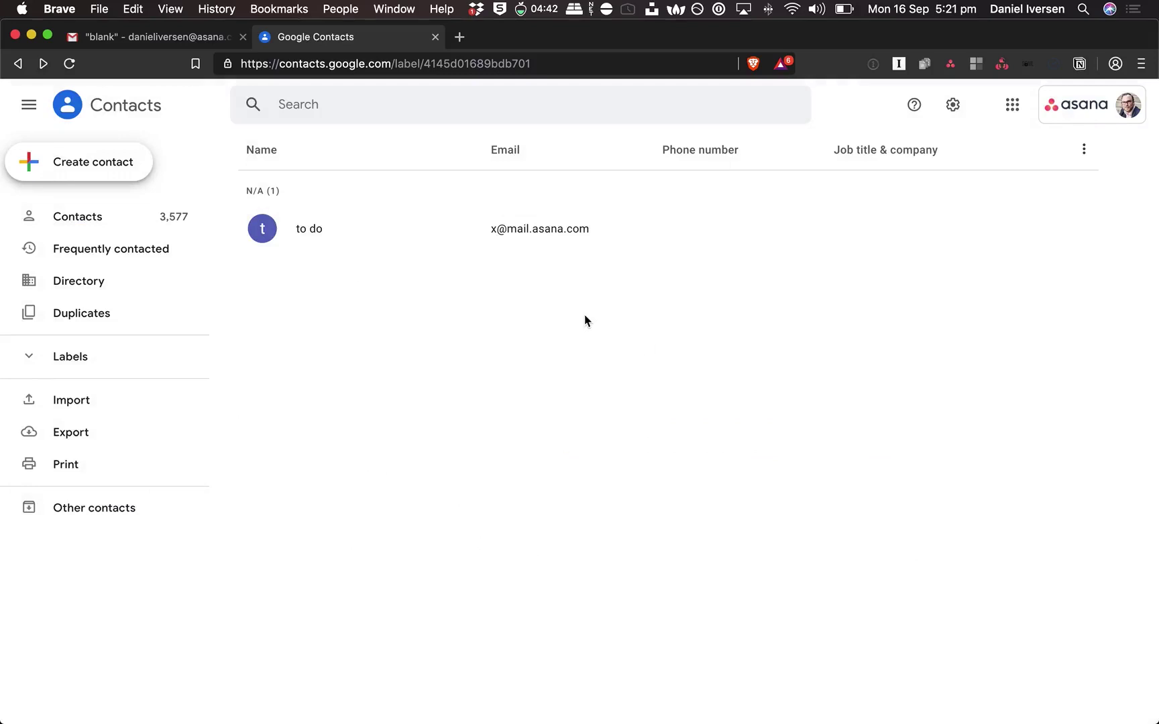
Step: Start a new Gmail message addressed to the 'to do' contact
{"action": "left_click", "coordinate": [188, 44]}
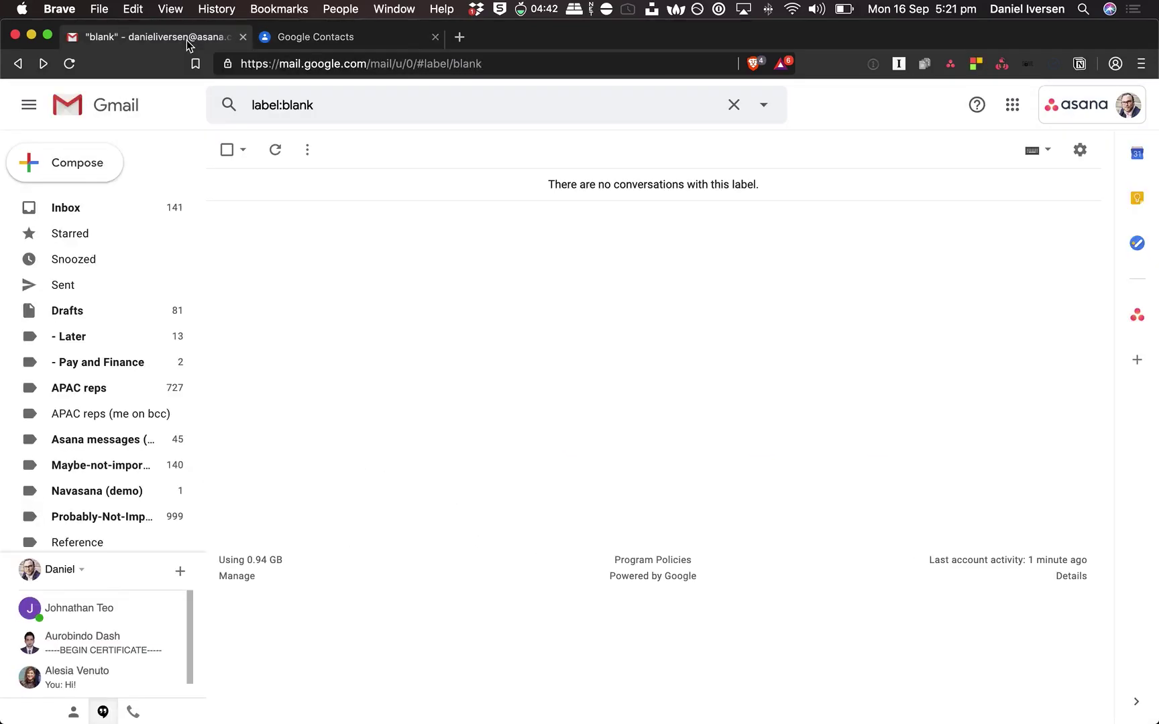
{"action": "left_click", "coordinate": [100, 167]}
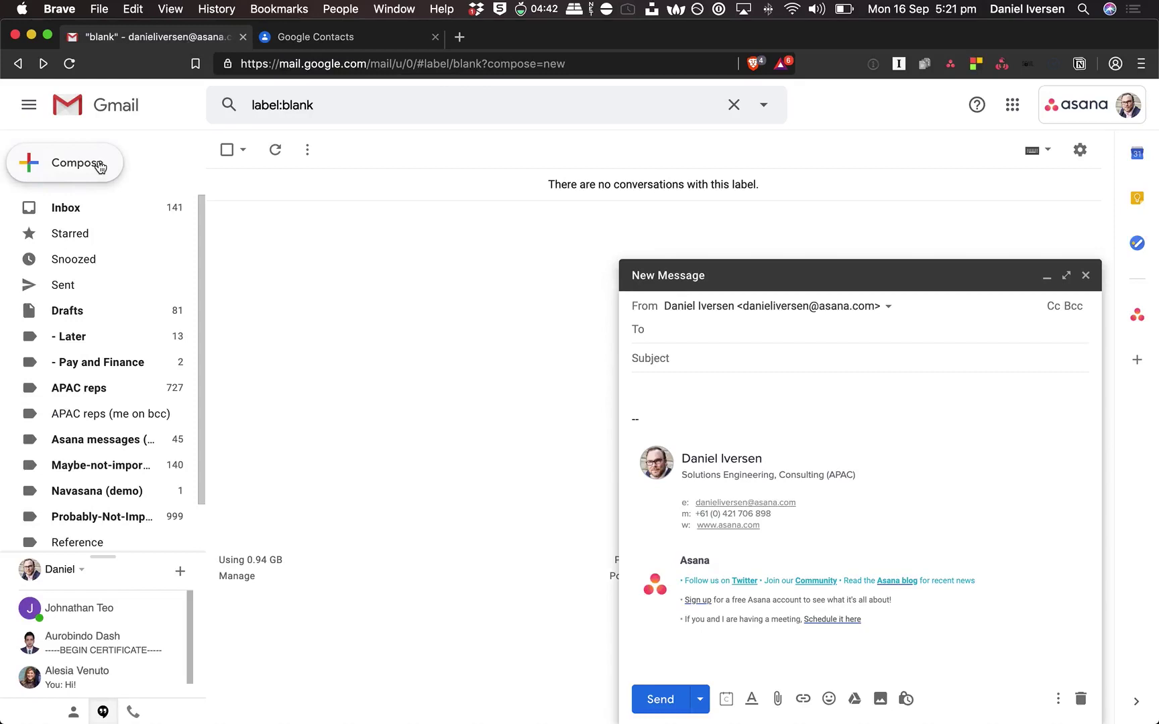
{"action": "type", "text": "to do"}
{"action": "key", "text": "Return"}
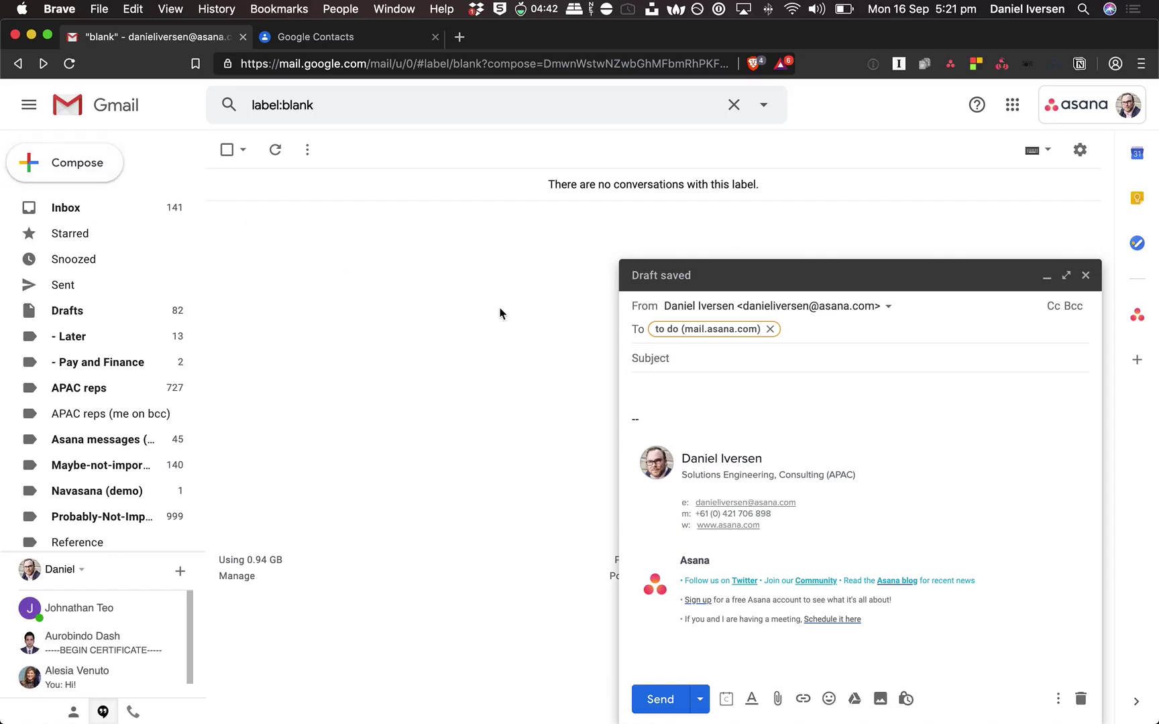
Step: Send it with subject 'Pick up the milk' and body 'Need to pick up milk today.'
{"action": "left_click", "coordinate": [687, 359]}
{"action": "type", "text": "This"}
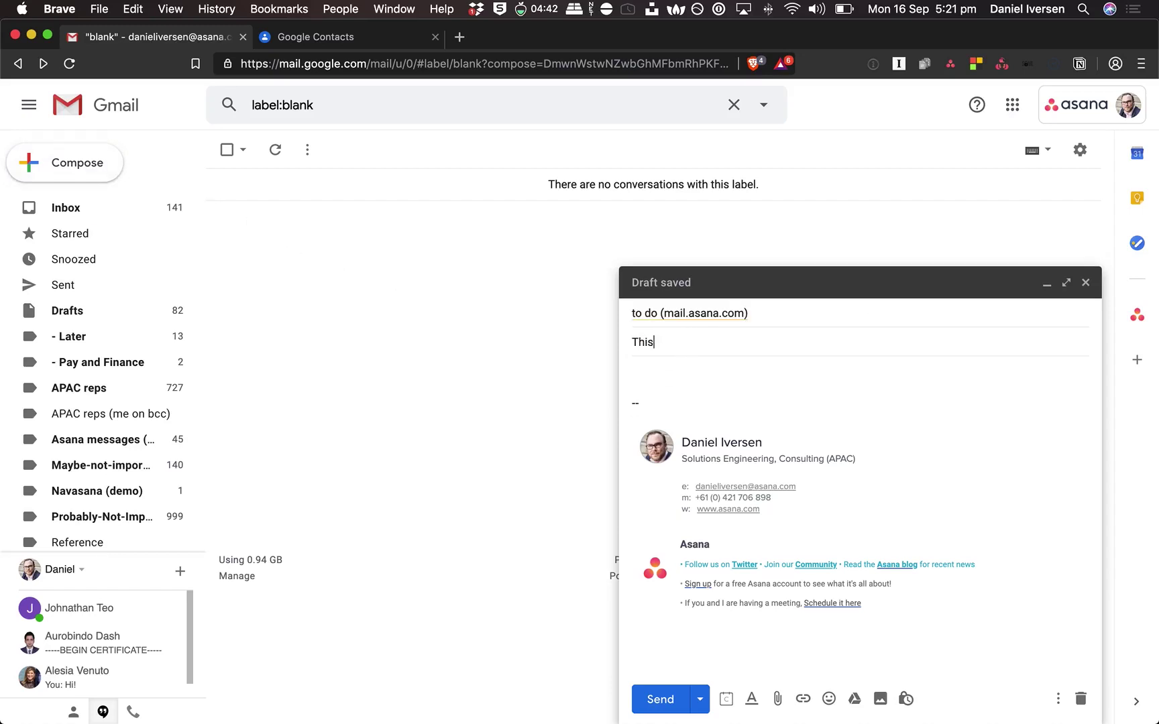
{"action": "key", "text": "super+a"}
{"action": "type", "text": "Pick up the milk"}
{"action": "key", "text": "Tab"}
{"action": "type", "text": "Need to pic"}
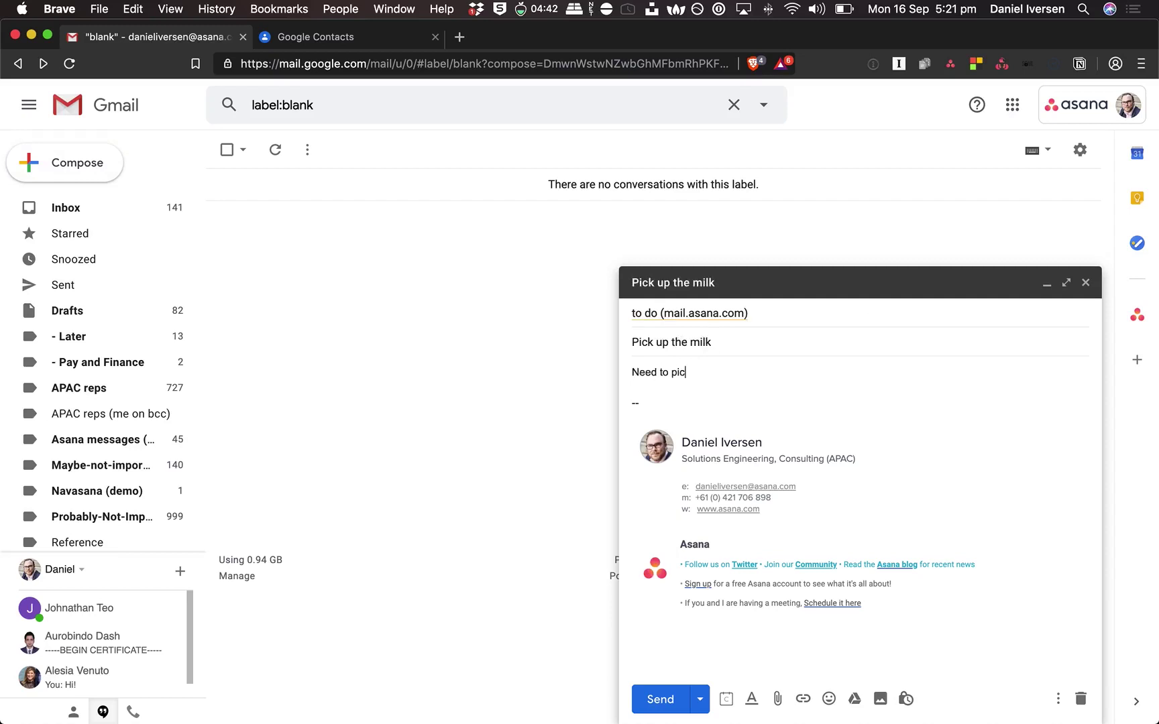
{"action": "type", "text": "k up milk today."}
{"action": "left_click", "coordinate": [661, 699]}
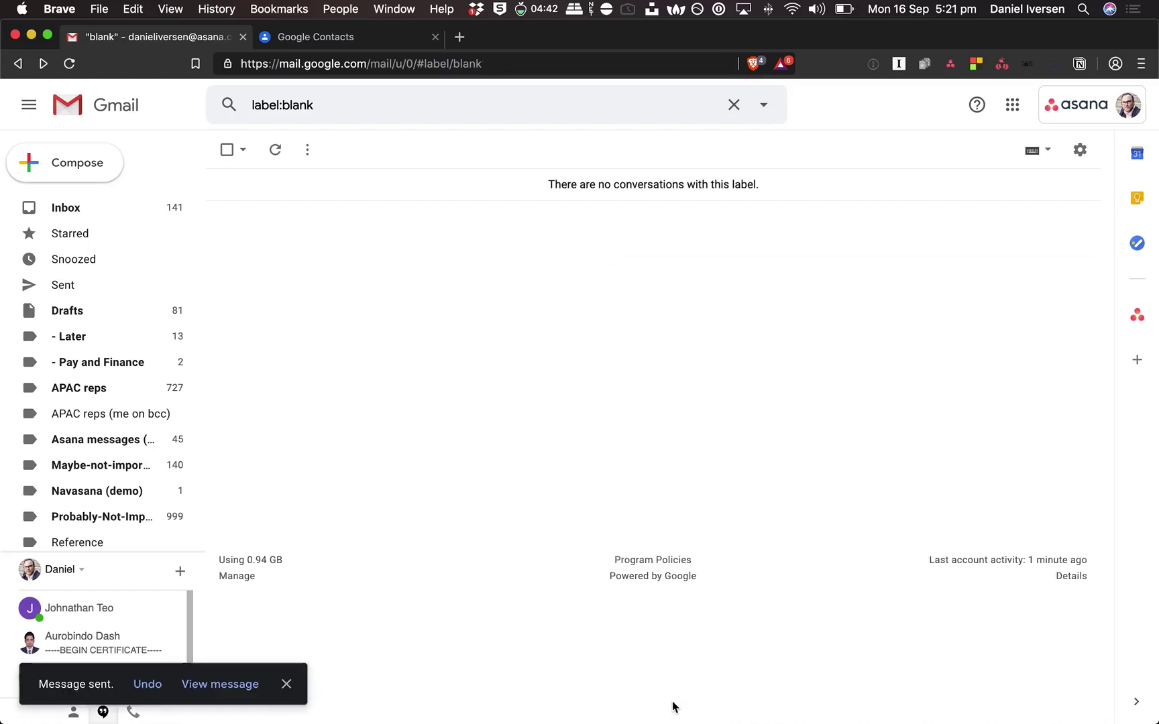
Step: Review the sent message, then open the 'Pick up the milk' task in Asana's Recently assigned
{"action": "left_click", "coordinate": [235, 683]}
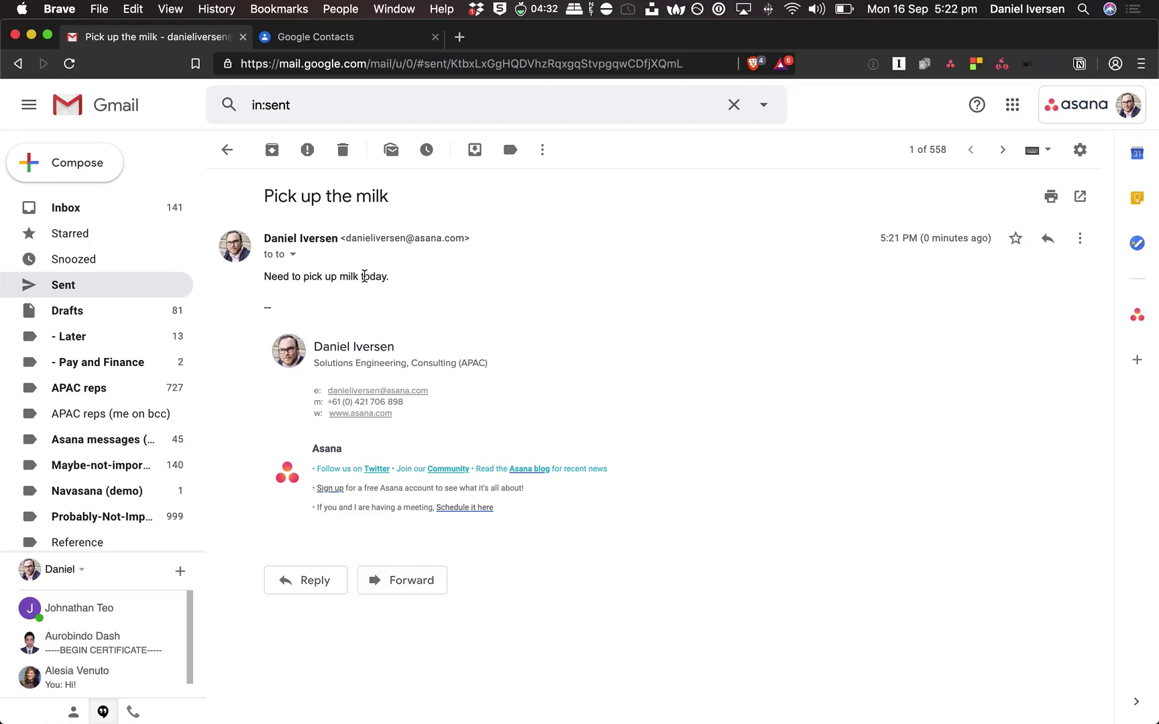
{"action": "key", "text": "super+grave"}
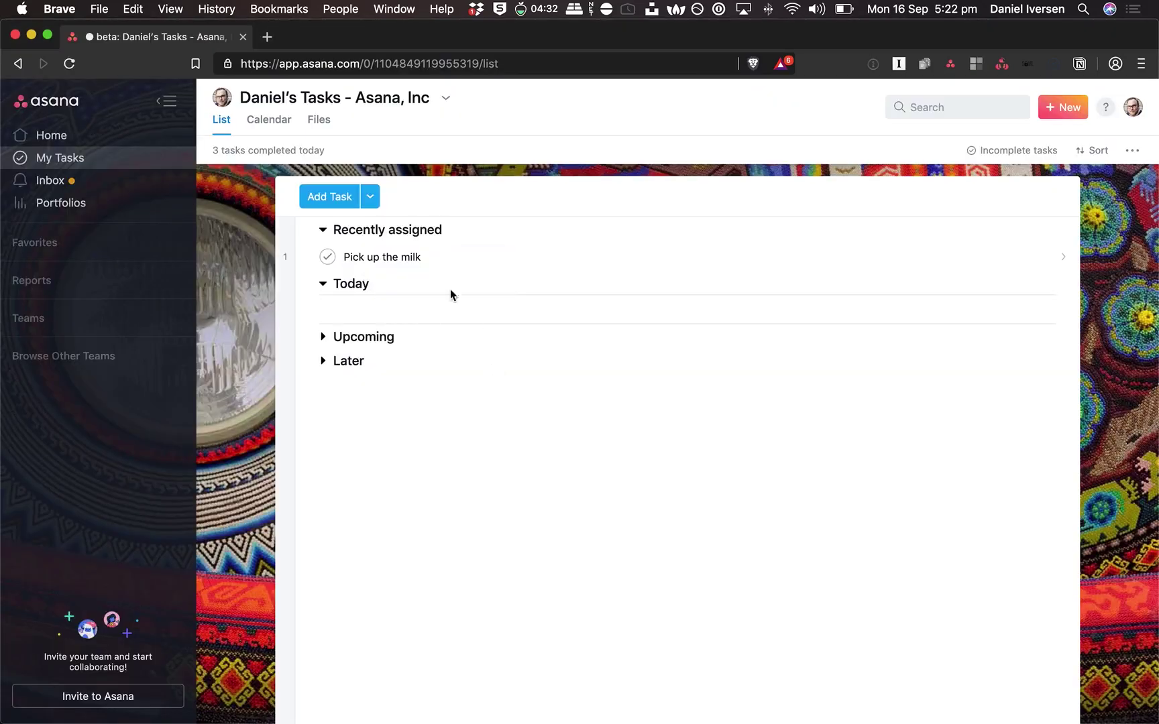
{"action": "left_click", "coordinate": [422, 257]}
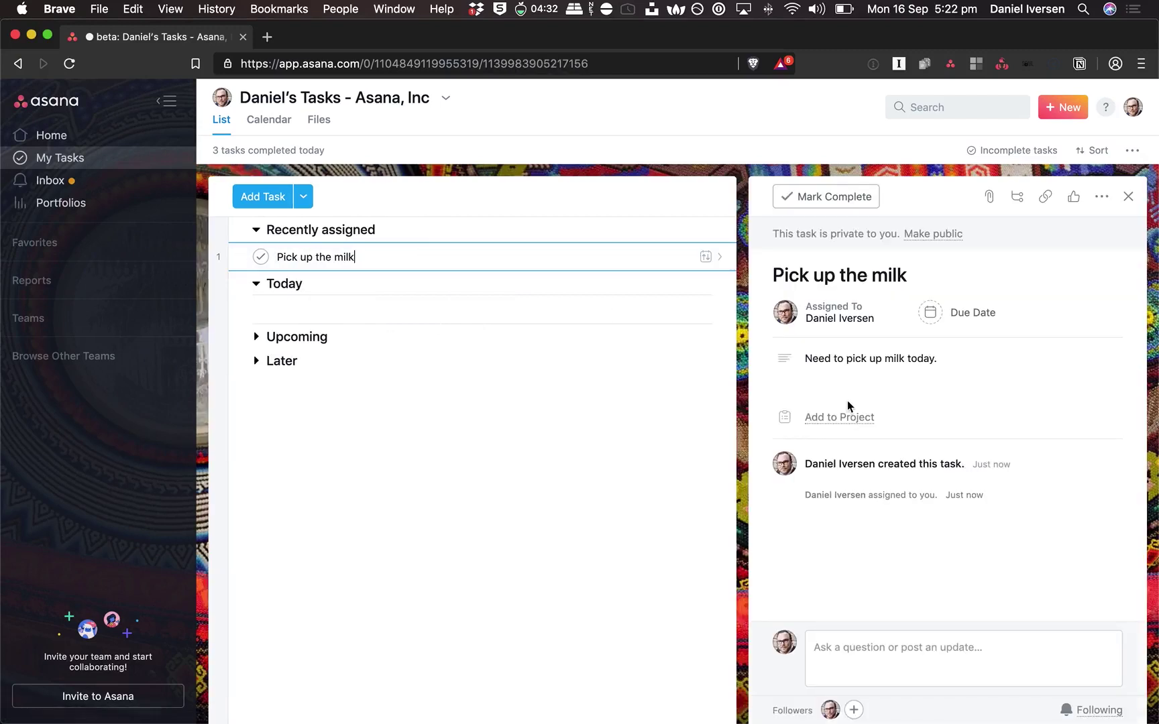